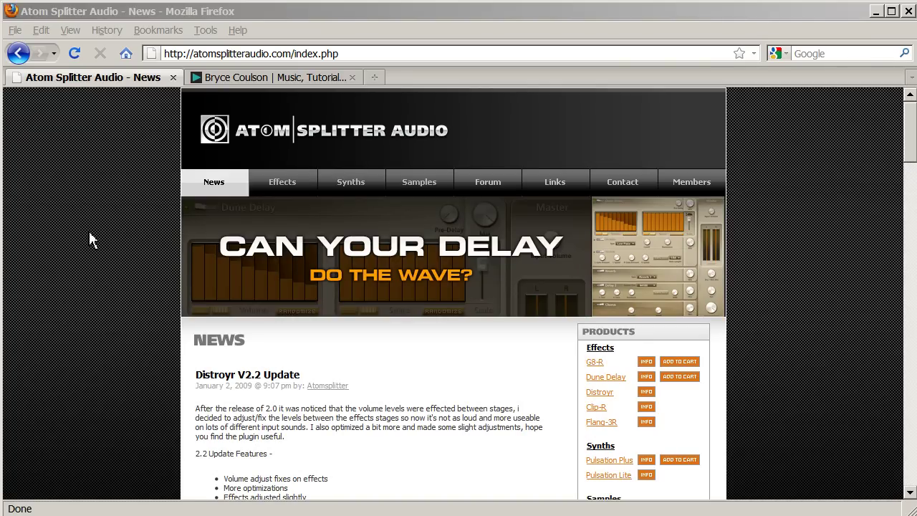
Step: Open the Atom Splitter Audio Samples list and scroll down to the Gabba Kicks Volume1 pack
{"action": "left_click", "coordinate": [415, 187]}
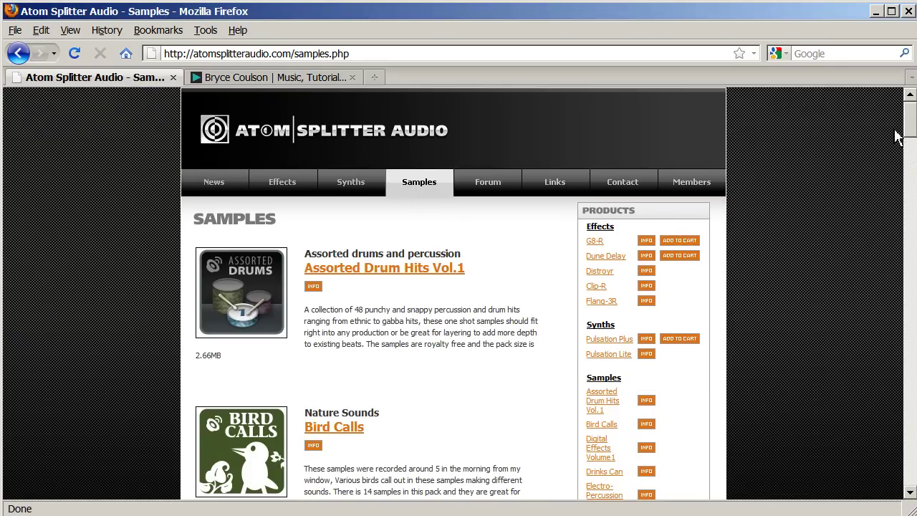
{"action": "scroll", "coordinate": [901, 129], "scroll_direction": "down", "scroll_amount": 5}
{"action": "scroll", "coordinate": [459, 294], "scroll_direction": "down", "scroll_amount": 12}
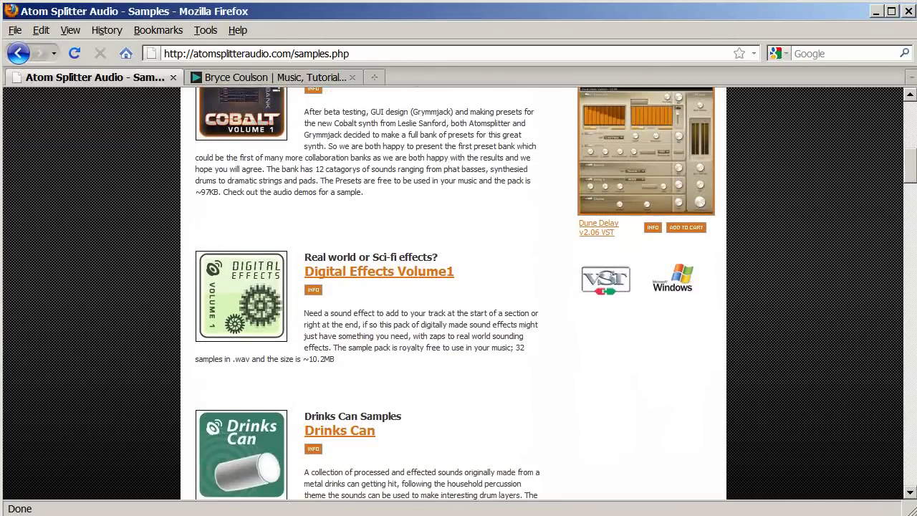
{"action": "scroll", "coordinate": [908, 243], "scroll_direction": "down", "scroll_amount": 4}
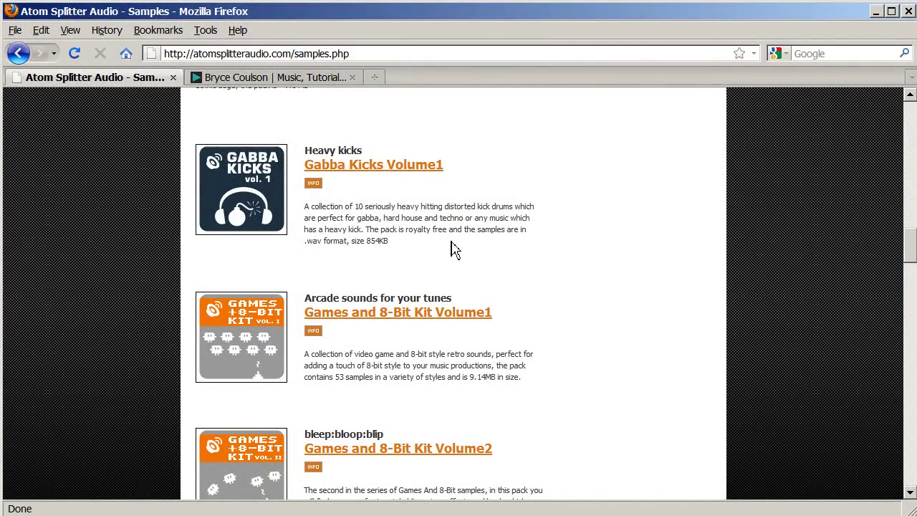
Step: Download and save the free Gabba Kicks Volume1 pack zip
{"action": "left_click", "coordinate": [368, 165]}
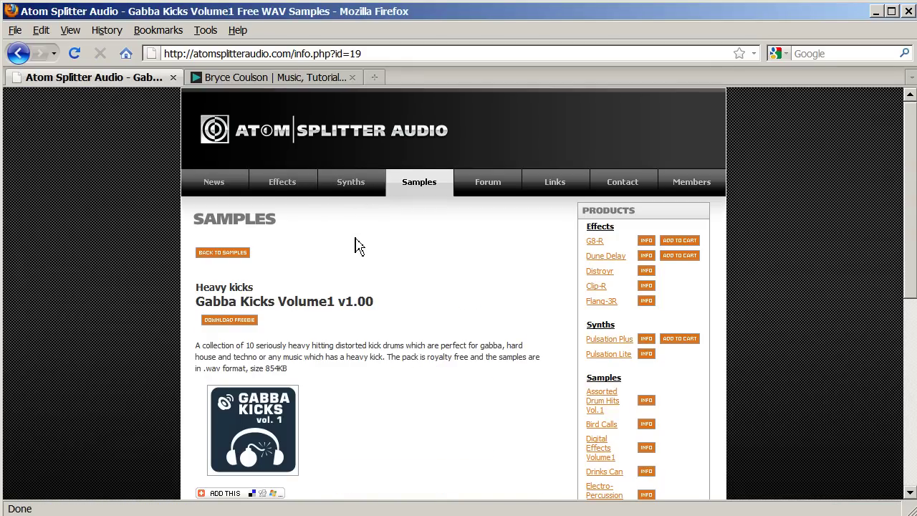
{"action": "left_click", "coordinate": [217, 326]}
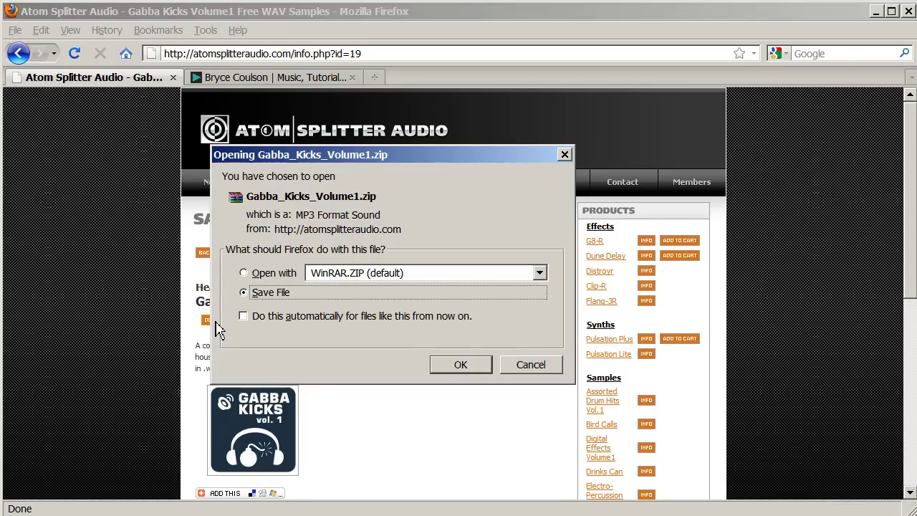
{"action": "left_click", "coordinate": [459, 369]}
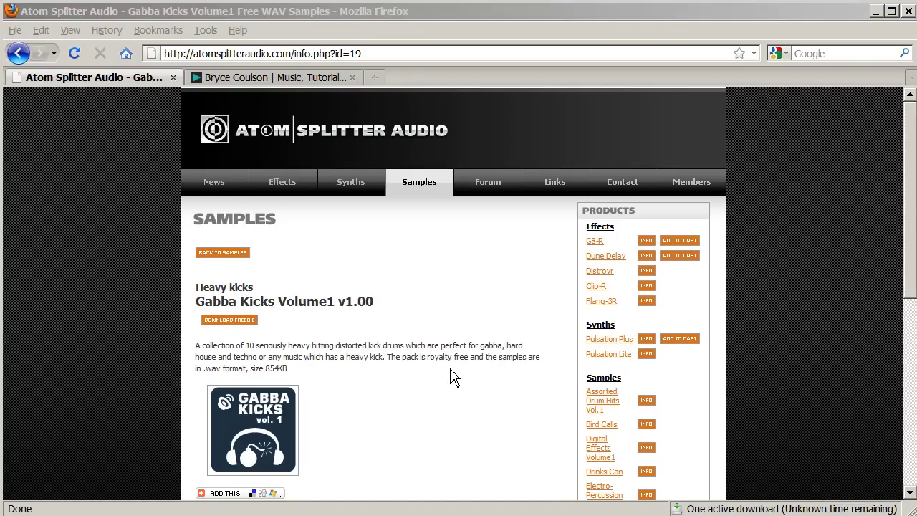
Step: Go back to the Samples list and download and save metal_works_vol1.zip from Metal Works Vol. 1
{"action": "left_click", "coordinate": [239, 262]}
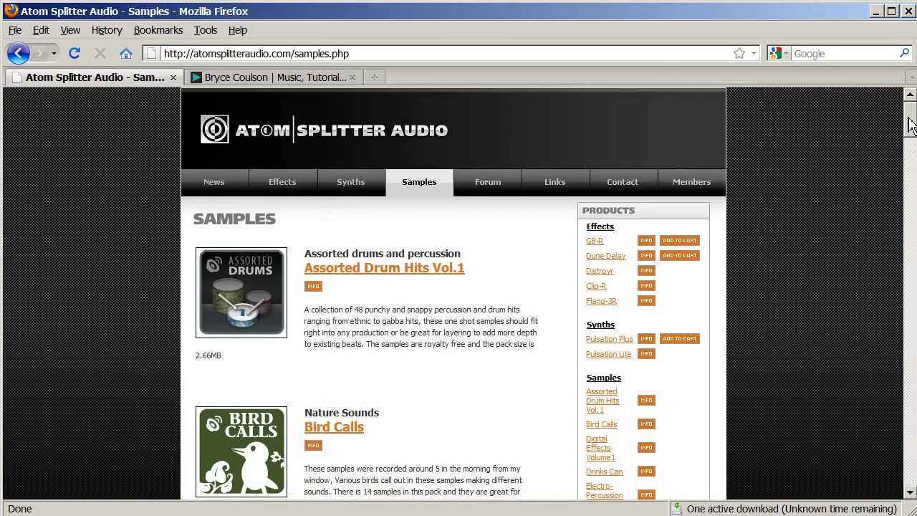
{"action": "left_click_drag", "start_coordinate": [911, 123], "coordinate": [881, 338]}
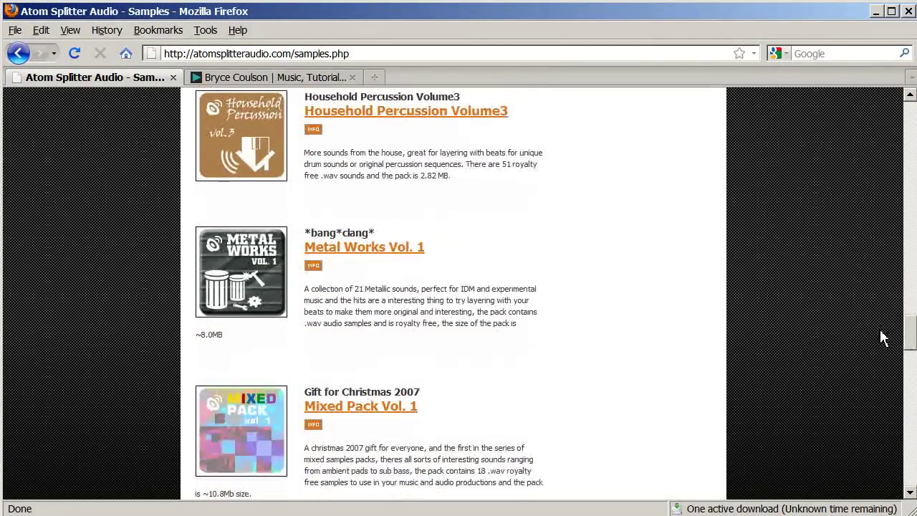
{"action": "left_click", "coordinate": [387, 250]}
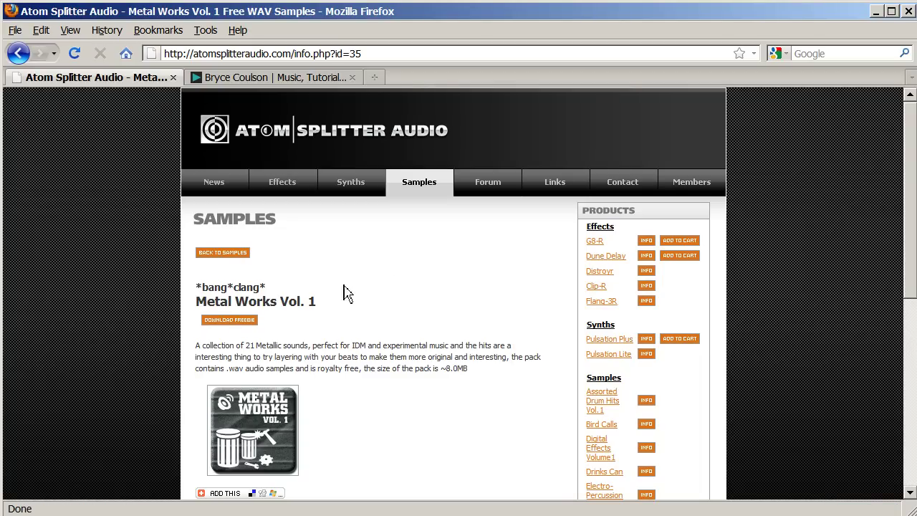
{"action": "left_click", "coordinate": [246, 321]}
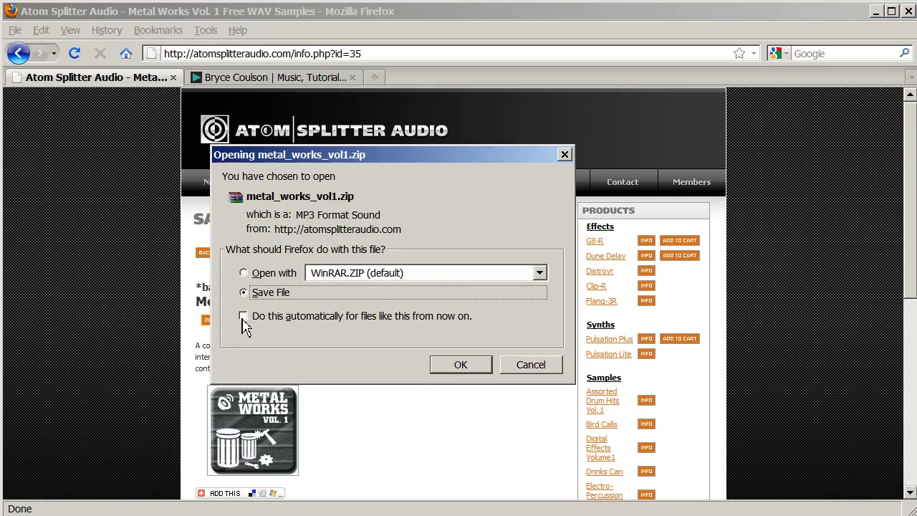
{"action": "left_click", "coordinate": [461, 365]}
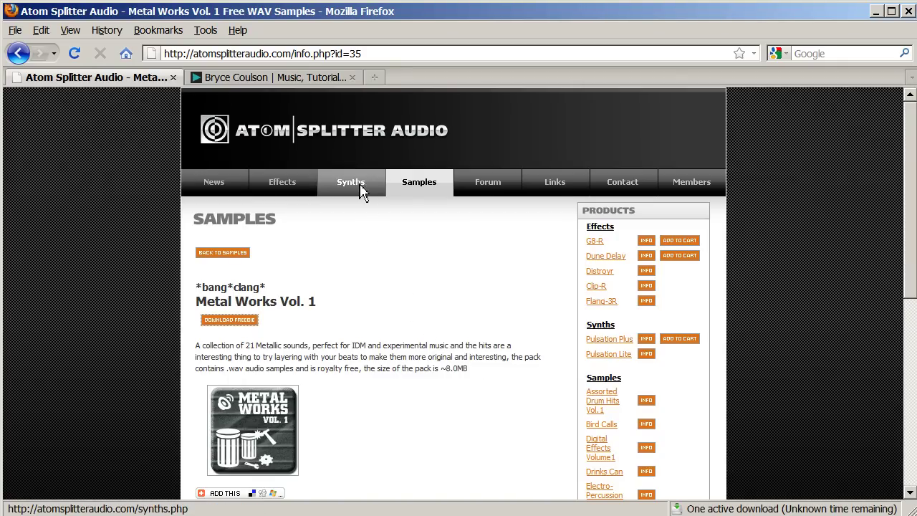
Step: On brycecoulson.com's Royalty Free Drum Samples page, download and save the Ethnic Drum Sample Pack 01 zip
{"action": "left_click", "coordinate": [313, 78]}
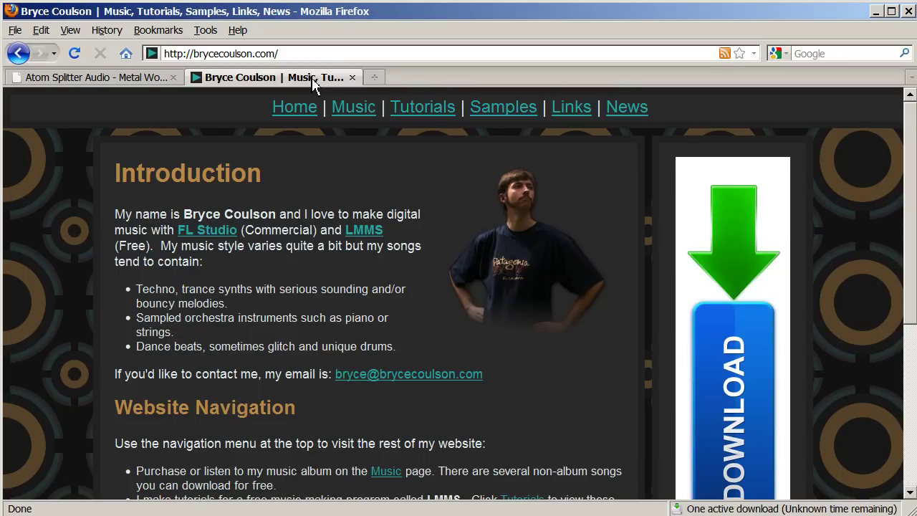
{"action": "left_click", "coordinate": [510, 113]}
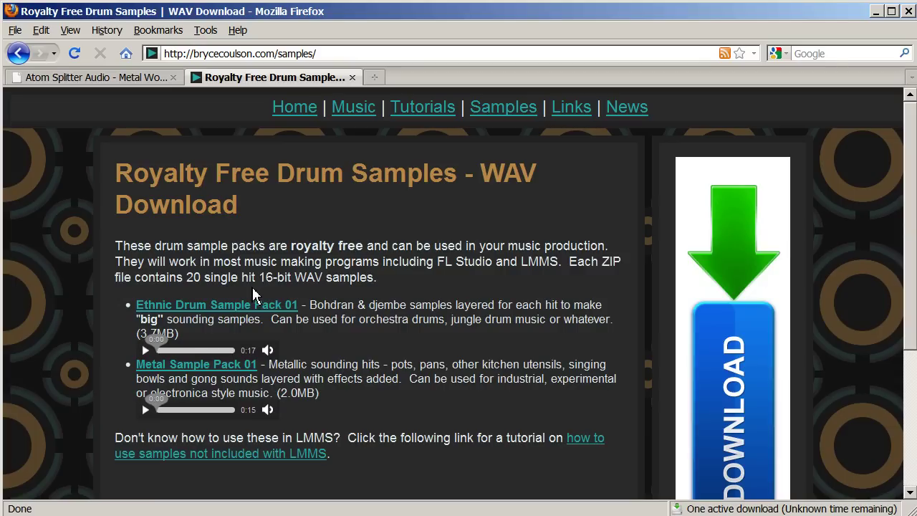
{"action": "left_click", "coordinate": [204, 307]}
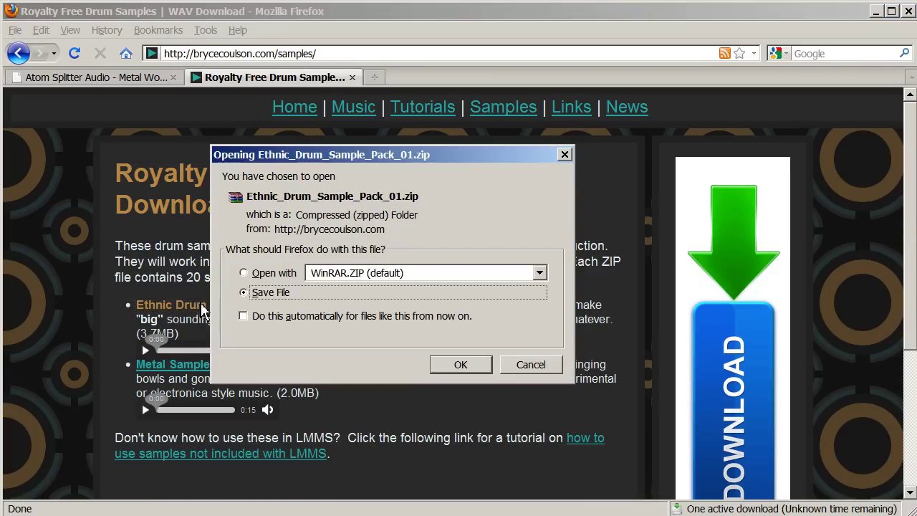
{"action": "left_click", "coordinate": [457, 365]}
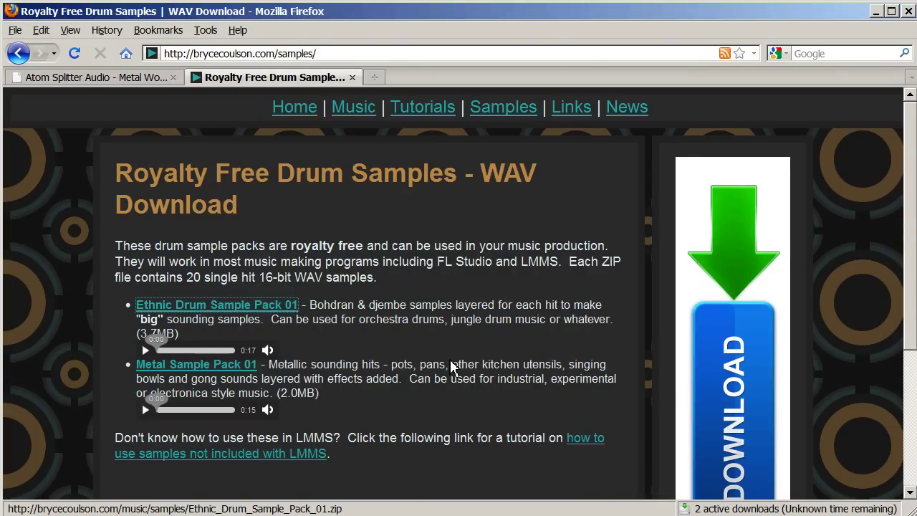
Step: Download and save the Metal Sample Pack 01 zip, then bring LMMS forward
{"action": "left_click", "coordinate": [192, 368]}
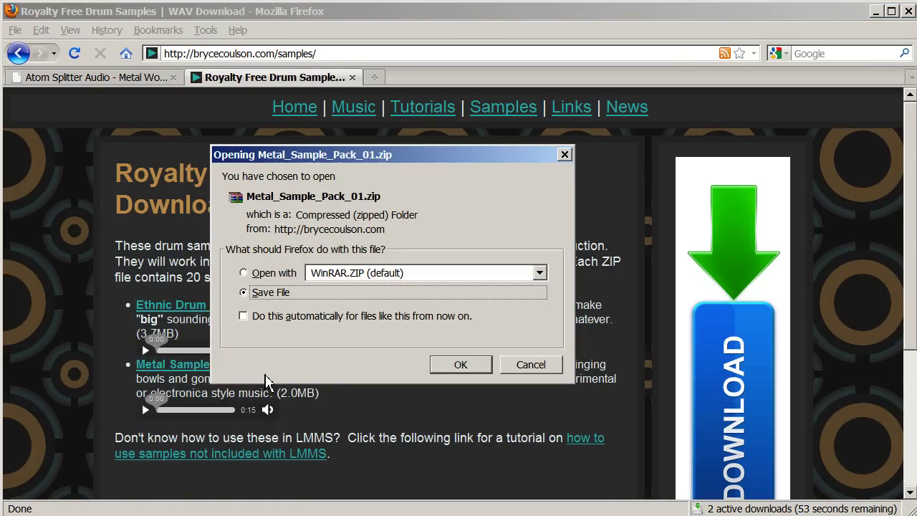
{"action": "left_click", "coordinate": [458, 367]}
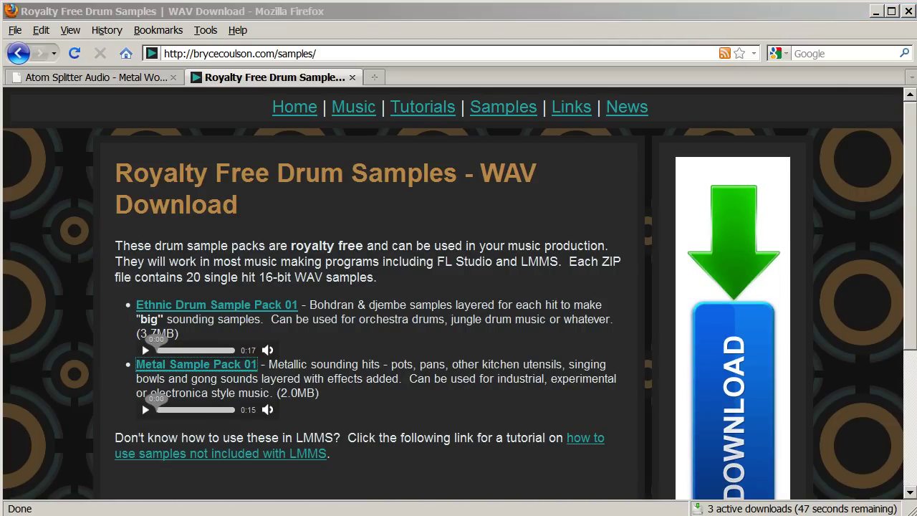
{"action": "left_click_drag", "start_coordinate": [810, 216], "coordinate": [637, 190]}
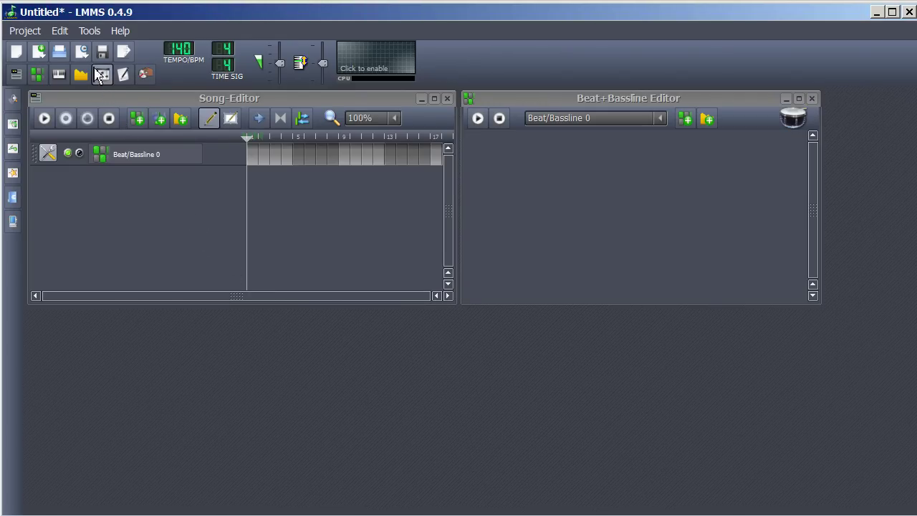
Step: Copy the working directory path from LMMS Settings > Paths, then minimize LMMS
{"action": "left_click", "coordinate": [66, 30]}
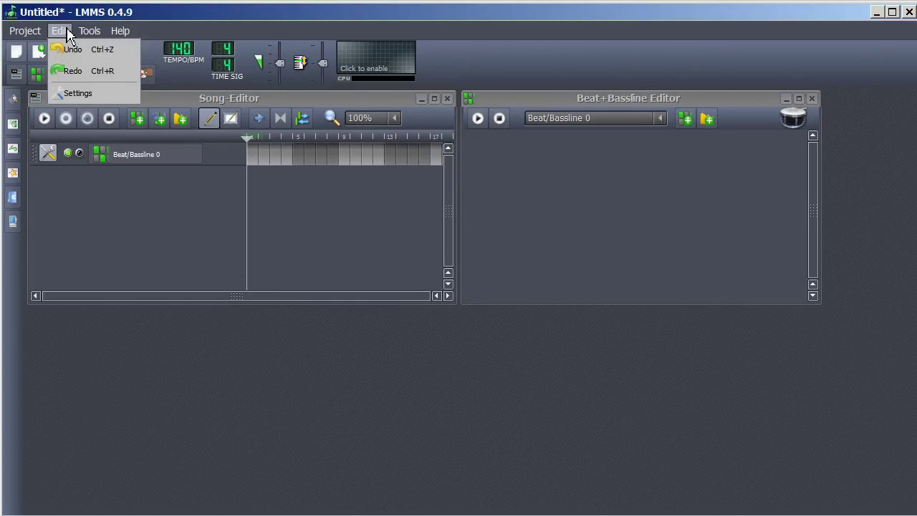
{"action": "left_click", "coordinate": [76, 92]}
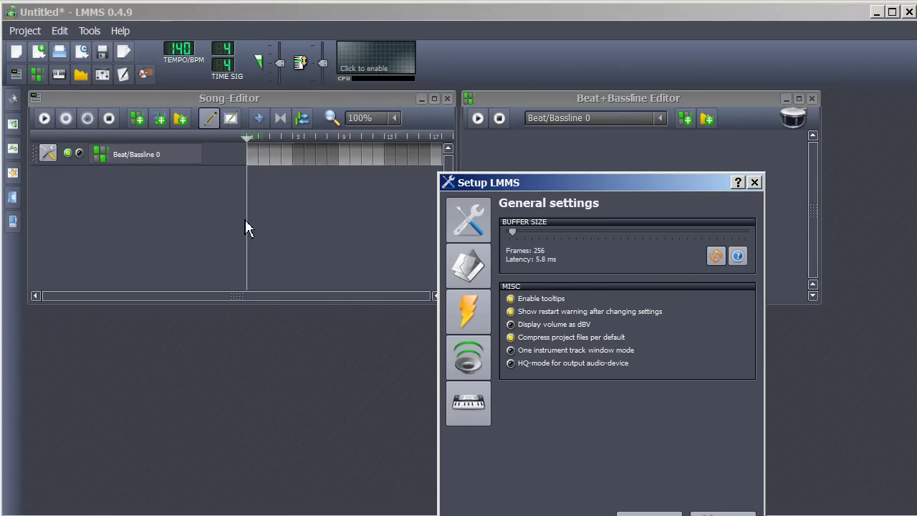
{"action": "left_click", "coordinate": [461, 271]}
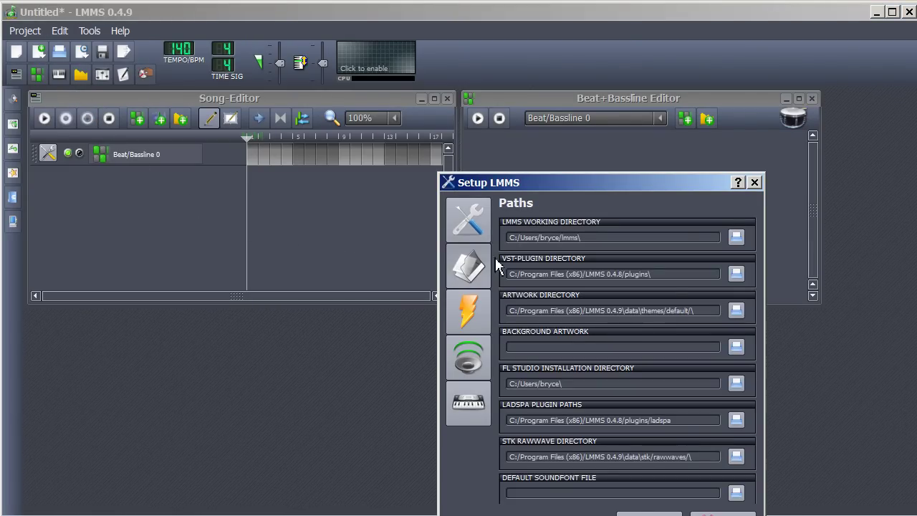
{"action": "left_click_drag", "start_coordinate": [592, 237], "coordinate": [501, 243]}
{"action": "key", "text": "super+c"}
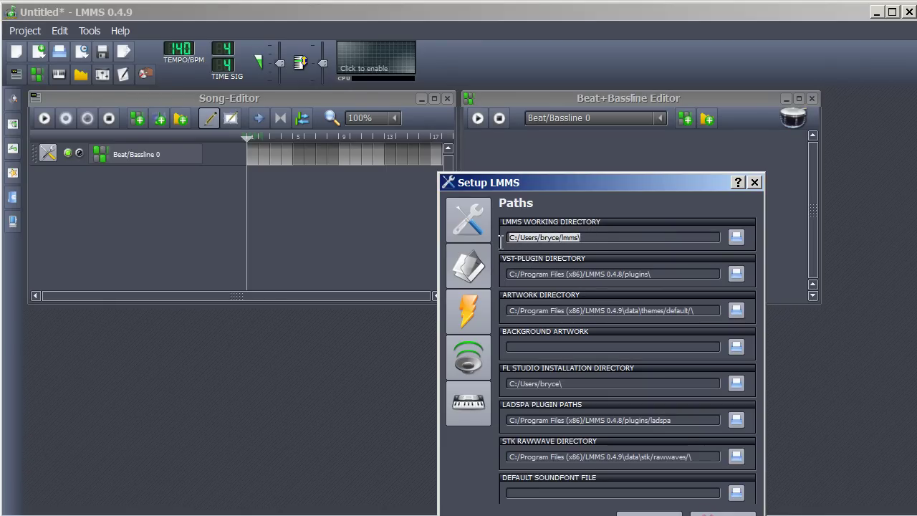
{"action": "right_click", "coordinate": [531, 240]}
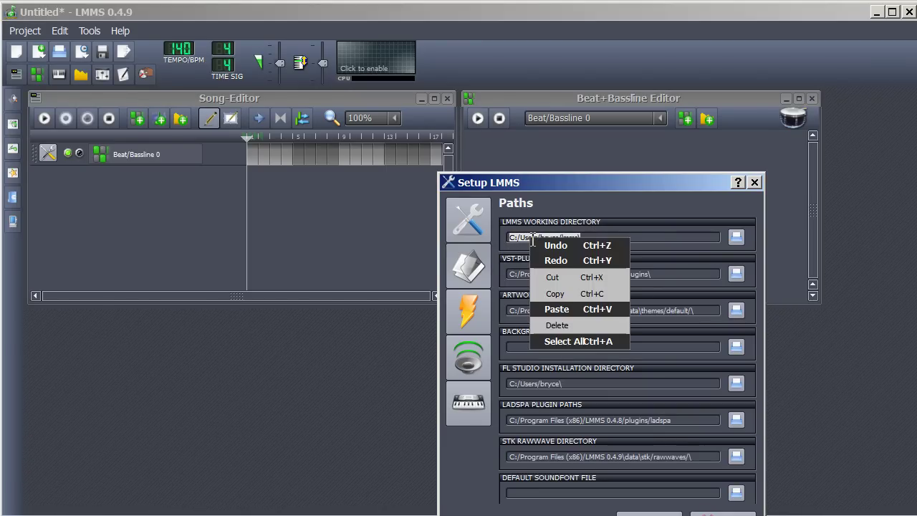
{"action": "left_click", "coordinate": [563, 294]}
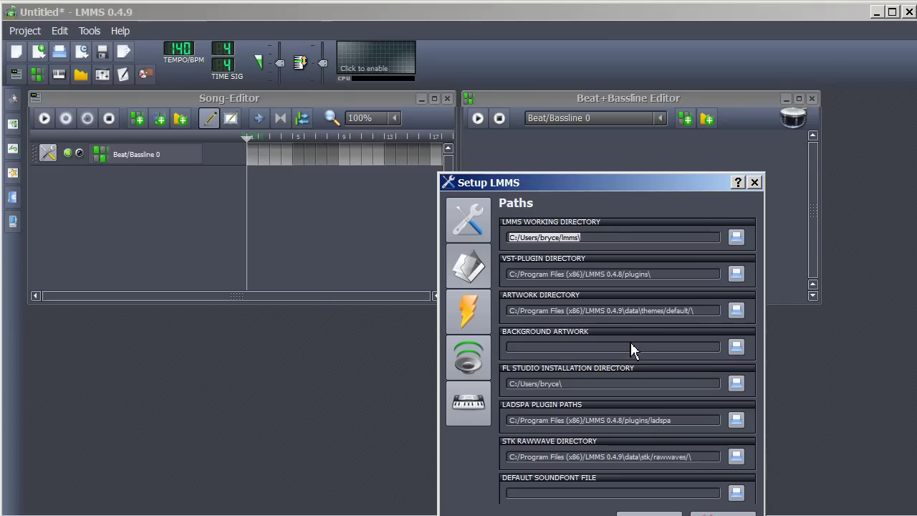
{"action": "left_click", "coordinate": [727, 513]}
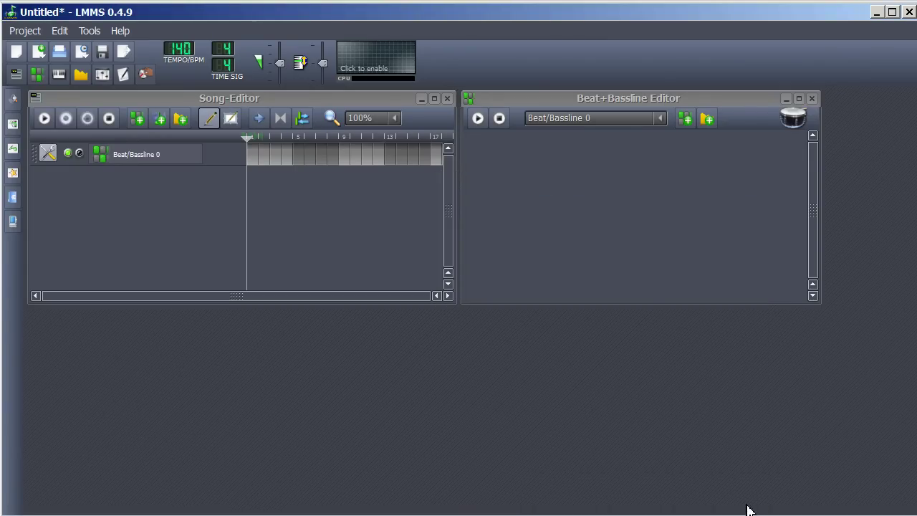
{"action": "left_click", "coordinate": [877, 12]}
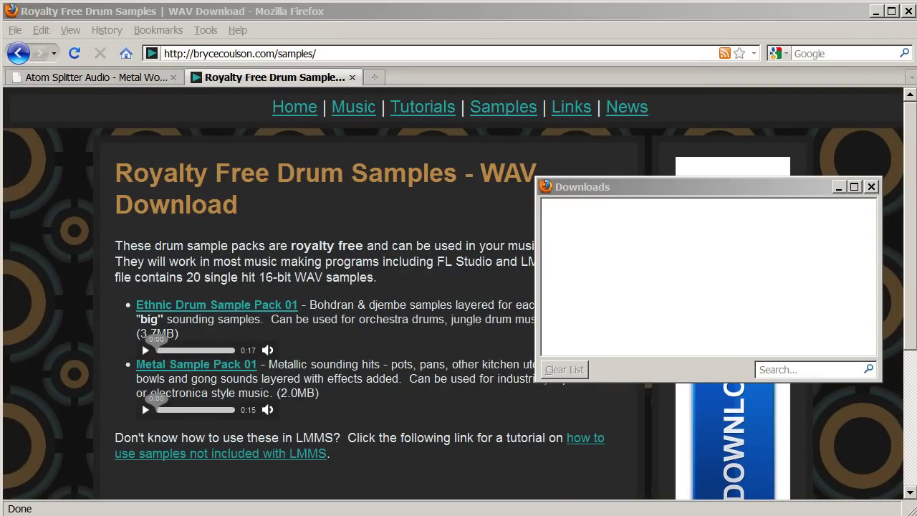
Step: In Explorer, paste the copied lmms folder path, open its empty samples folder, then minimize the window
{"action": "key", "text": "super+e"}
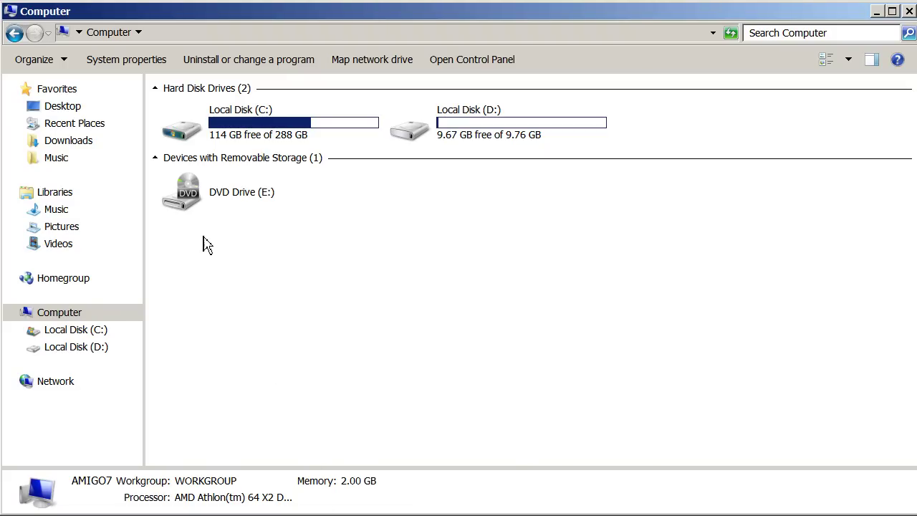
{"action": "left_click", "coordinate": [71, 41]}
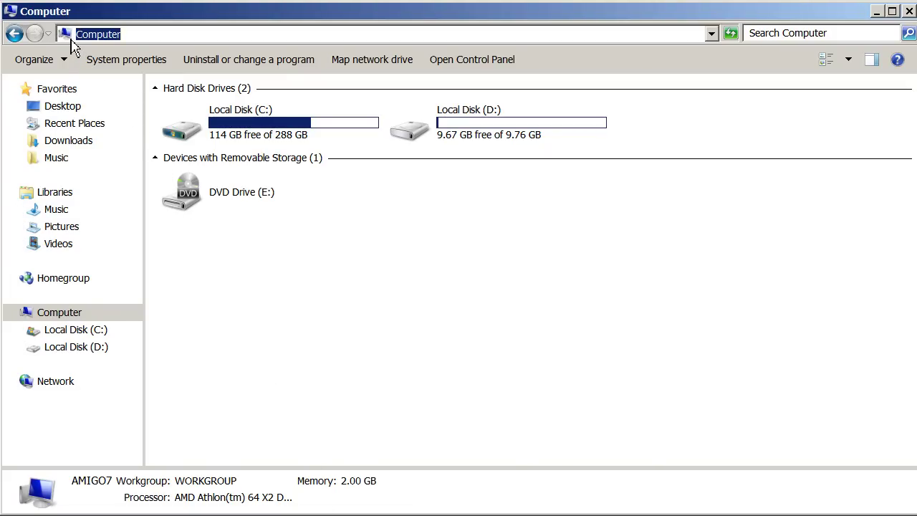
{"action": "right_click", "coordinate": [90, 33]}
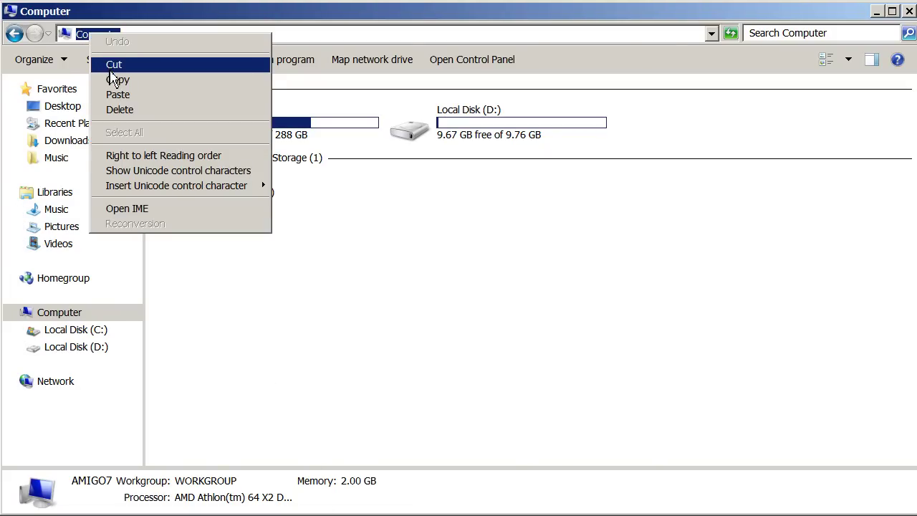
{"action": "left_click", "coordinate": [119, 95]}
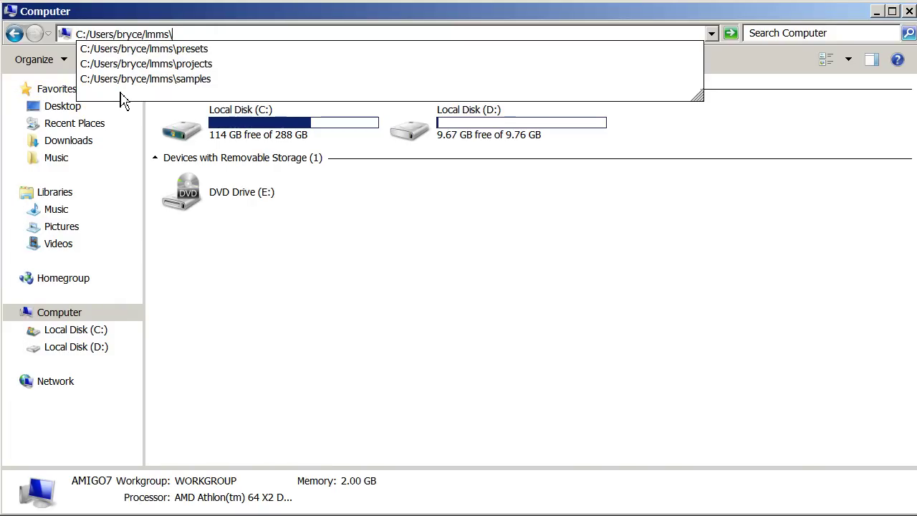
{"action": "key", "text": "Return"}
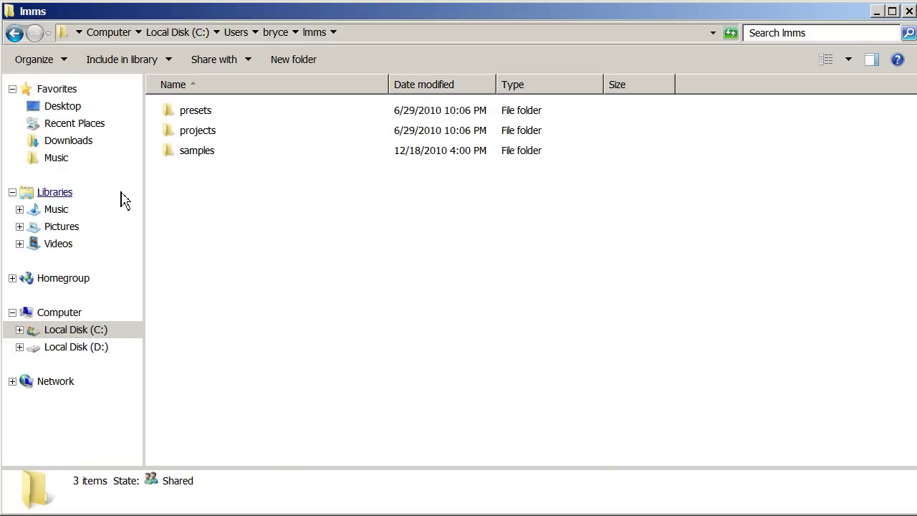
{"action": "double_click", "coordinate": [202, 159]}
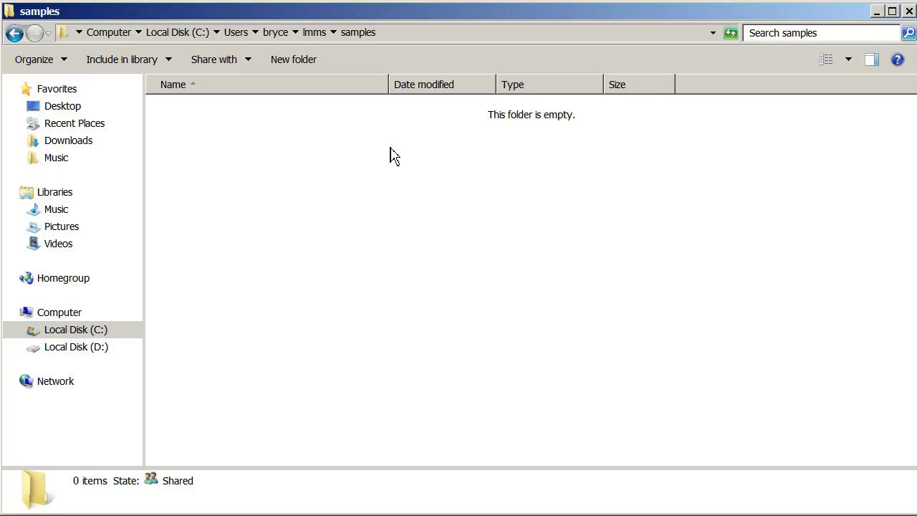
{"action": "left_click", "coordinate": [876, 13]}
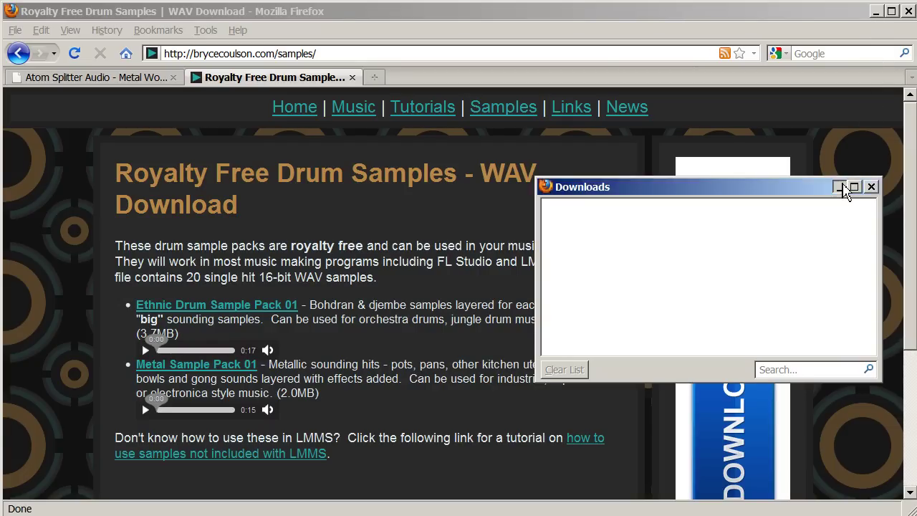
Step: Select the four sample-pack zips on the Desktop and extract each to its own folder
{"action": "left_click", "coordinate": [840, 185]}
{"action": "left_click", "coordinate": [876, 12]}
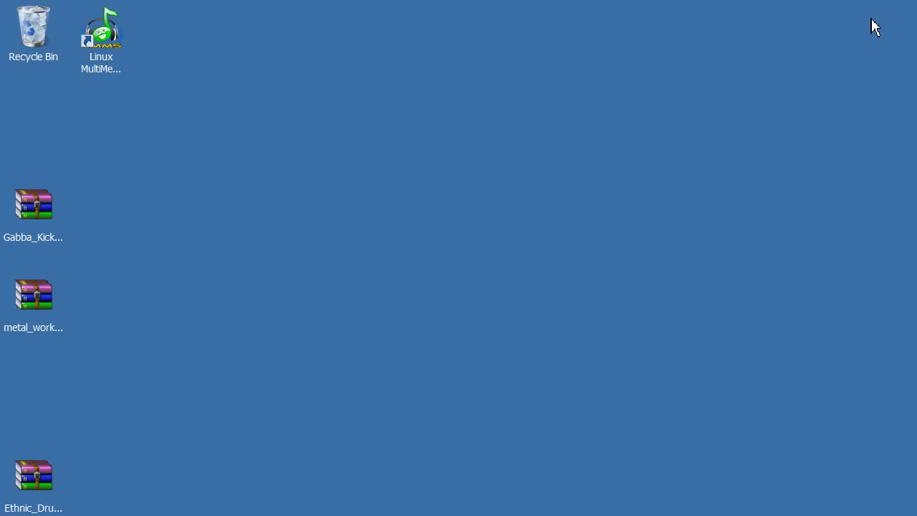
{"action": "left_click", "coordinate": [38, 242]}
{"action": "left_click", "coordinate": [33, 127]}
{"action": "left_click", "coordinate": [35, 118]}
{"action": "left_click_drag", "start_coordinate": [43, 469], "coordinate": [50, 369]}
{"action": "left_click_drag", "start_coordinate": [124, 469], "coordinate": [31, 130]}
{"action": "right_click", "coordinate": [31, 130]}
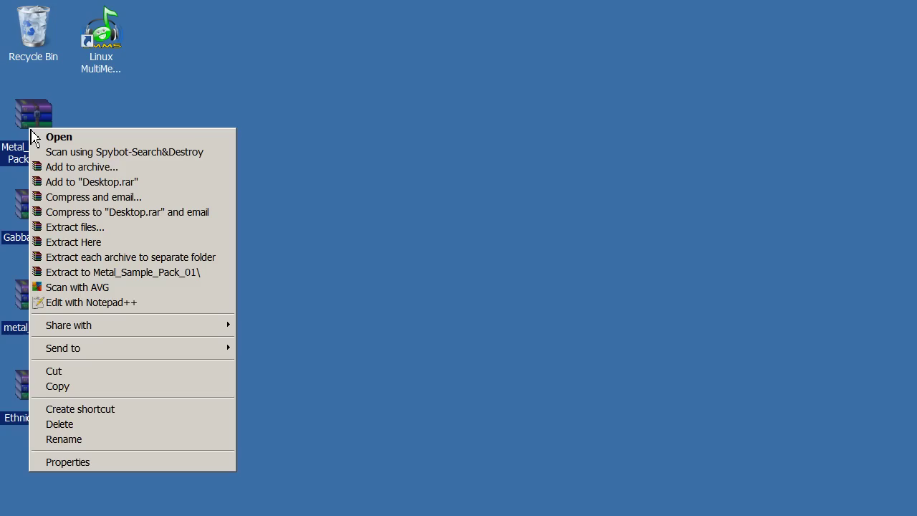
{"action": "left_click", "coordinate": [139, 256]}
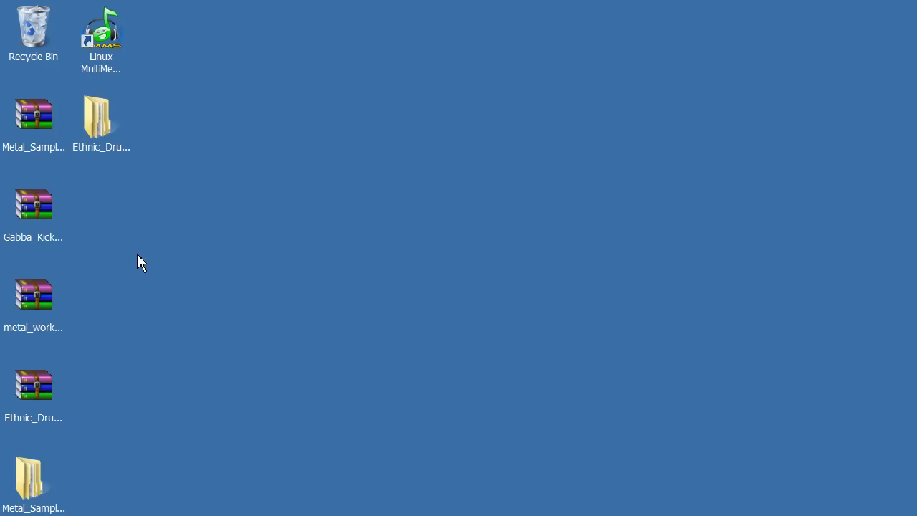
Step: Select and copy the four extracted sample-pack folders
{"action": "left_click_drag", "start_coordinate": [125, 446], "coordinate": [31, 485]}
{"action": "key", "text": "F2"}
{"action": "key", "text": "Escape"}
{"action": "left_click_drag", "start_coordinate": [156, 100], "coordinate": [107, 379]}
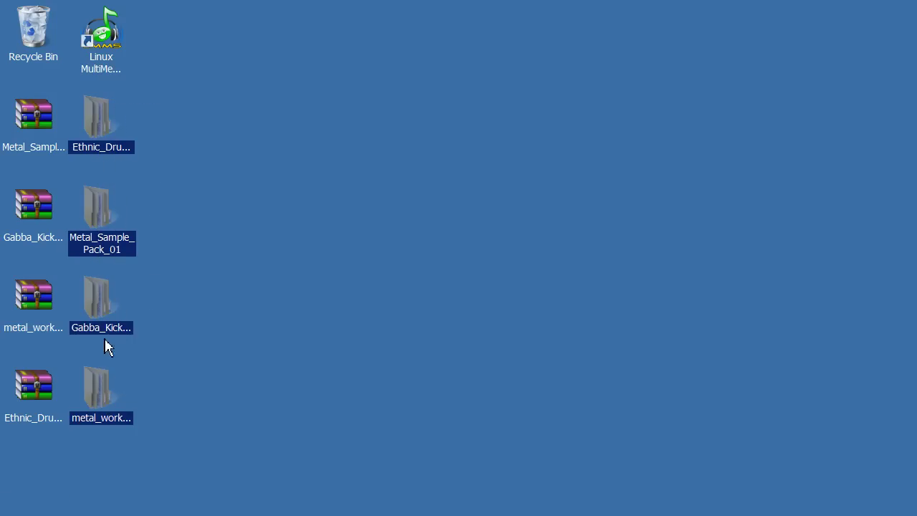
{"action": "right_click", "coordinate": [100, 130]}
{"action": "left_click", "coordinate": [134, 310]}
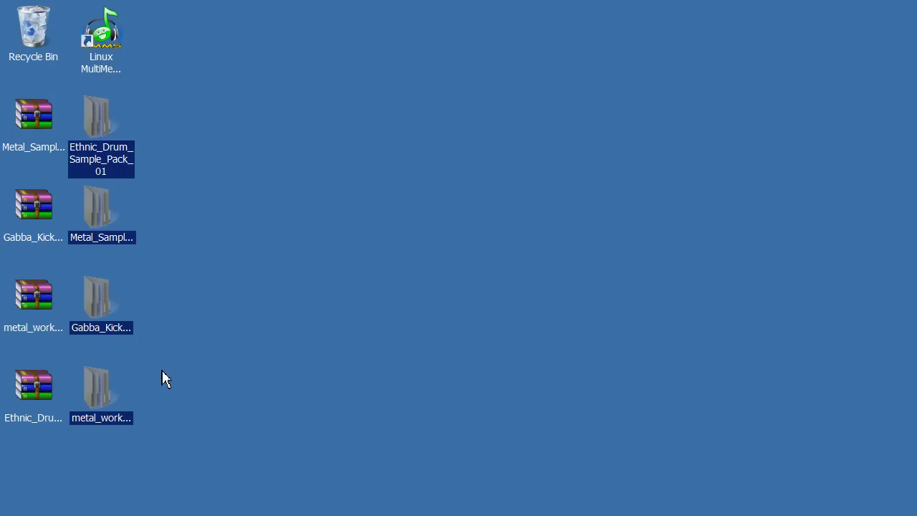
{"action": "key", "text": "alt+Tab"}
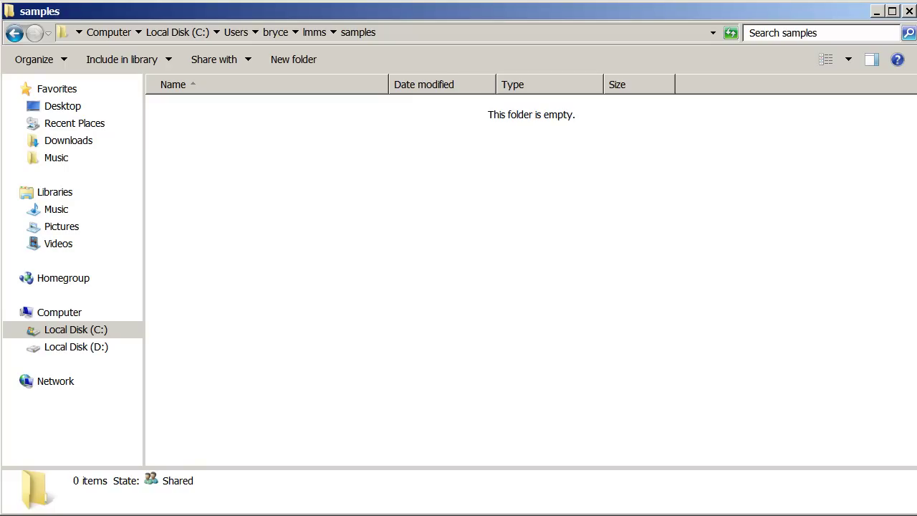
Step: Paste the four sample-pack folders into the lmms samples folder and refresh the view
{"action": "right_click", "coordinate": [267, 224]}
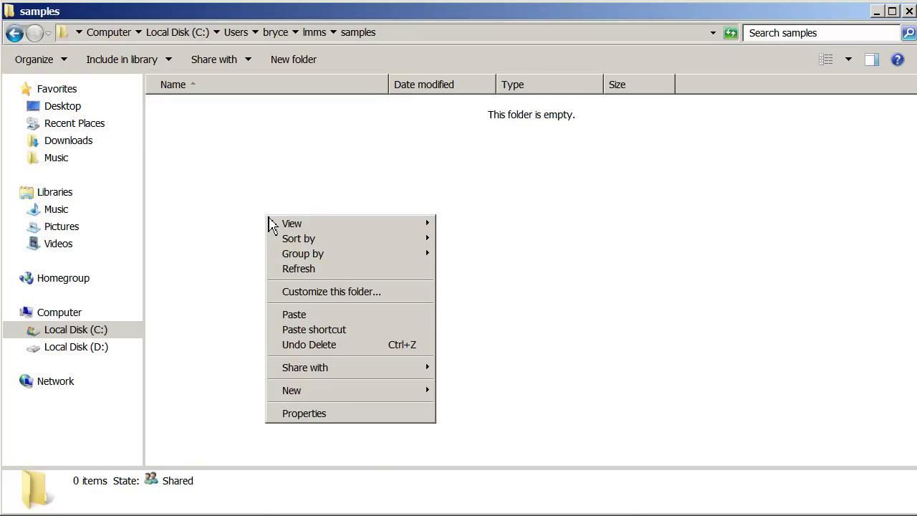
{"action": "left_click", "coordinate": [303, 313]}
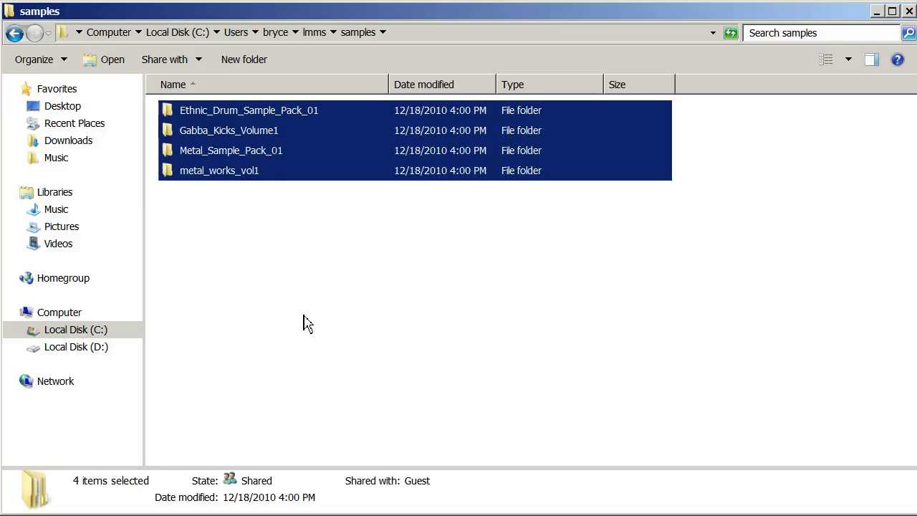
{"action": "right_click", "coordinate": [408, 456]}
{"action": "left_click", "coordinate": [432, 511]}
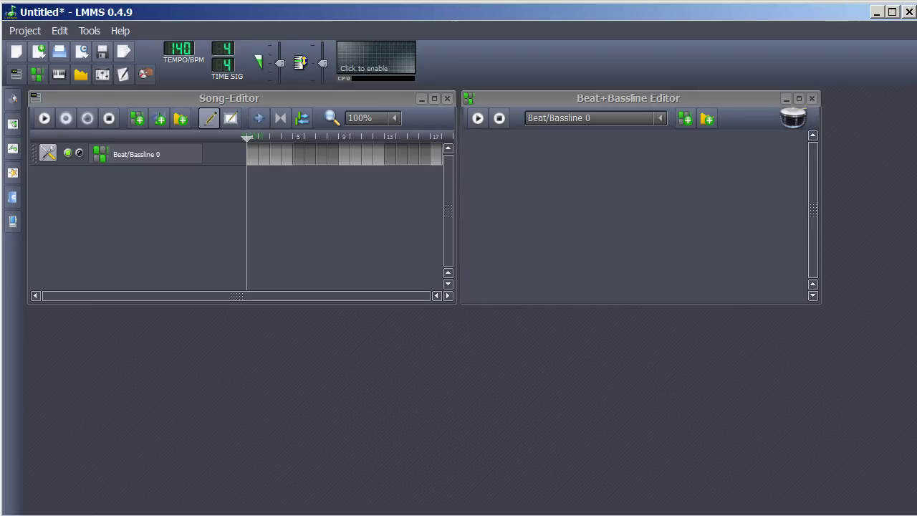
Step: Close LMMS discarding the untitled project, then open My samples in the relaunched LMMS
{"action": "left_click", "coordinate": [915, 17]}
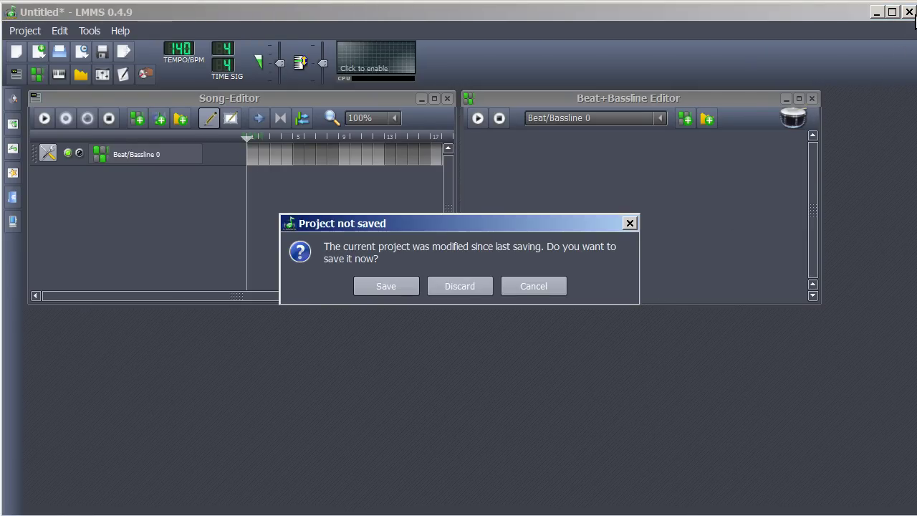
{"action": "left_click", "coordinate": [460, 287]}
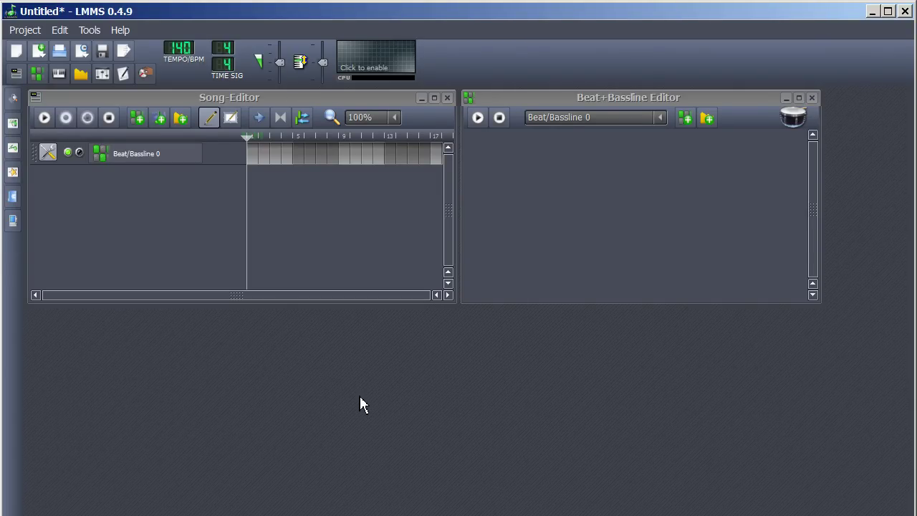
{"action": "left_click", "coordinate": [12, 147]}
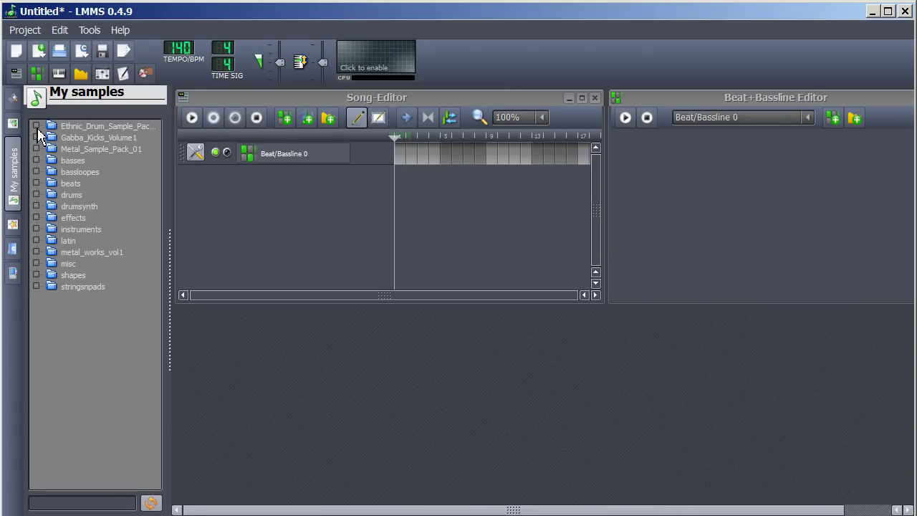
Step: Load Ethnic_Hit-07 and Ethnic_Hit-03 from Ethnic_Drum_Sample_Pack_01 > Ethnic_Hits_v1 as Beat+Bassline tracks
{"action": "left_click", "coordinate": [37, 128]}
{"action": "left_click", "coordinate": [53, 137]}
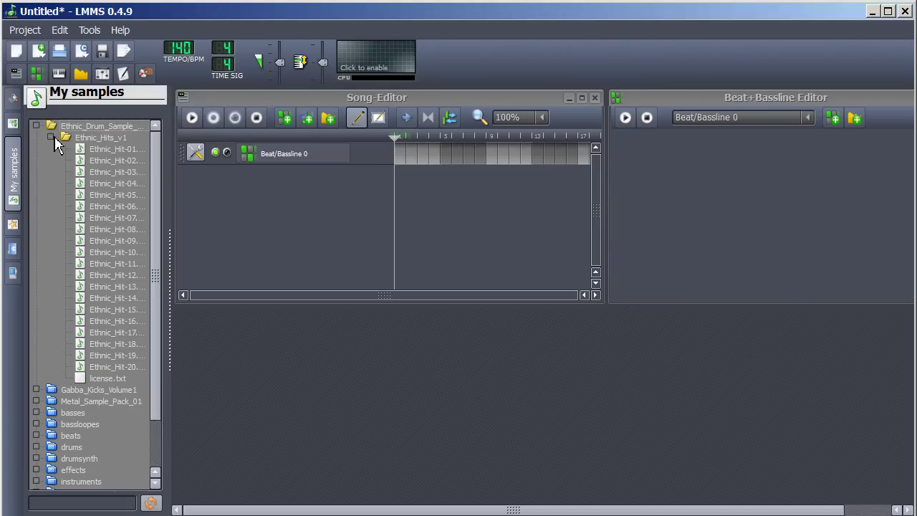
{"action": "left_click", "coordinate": [94, 174]}
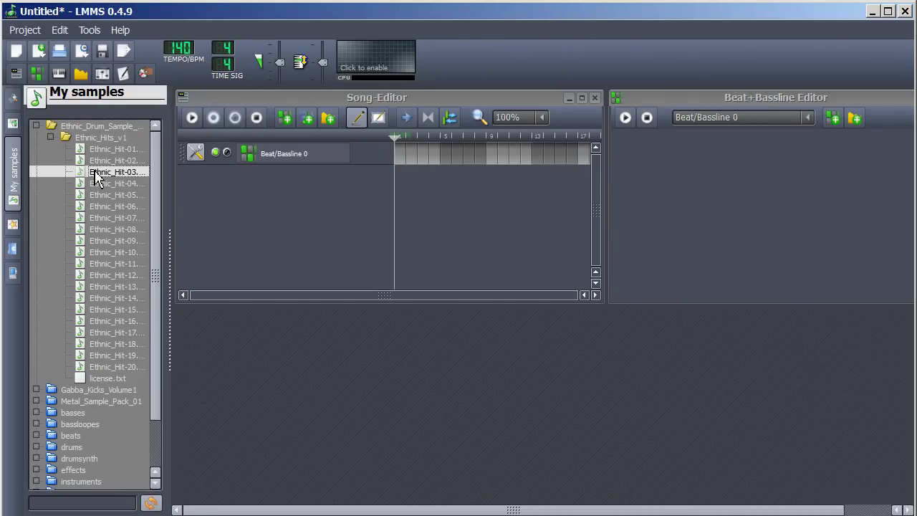
{"action": "left_click", "coordinate": [105, 223]}
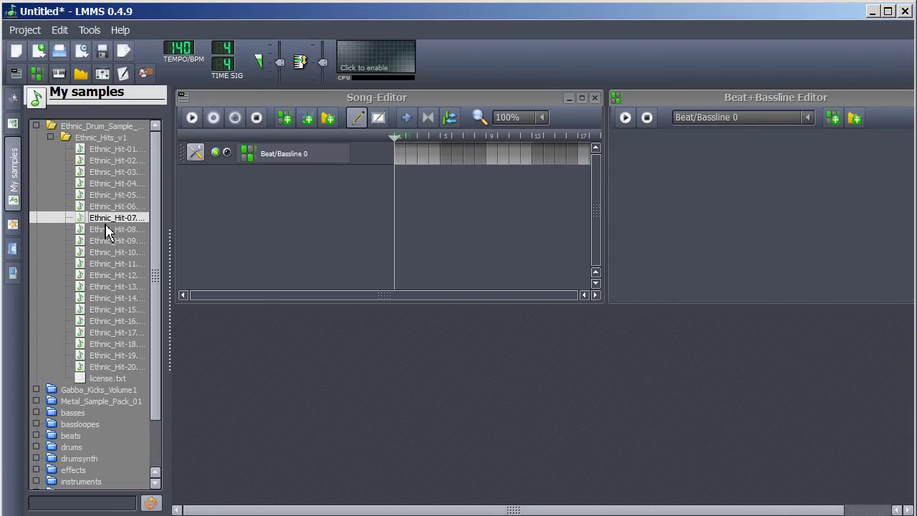
{"action": "double_click", "coordinate": [108, 222]}
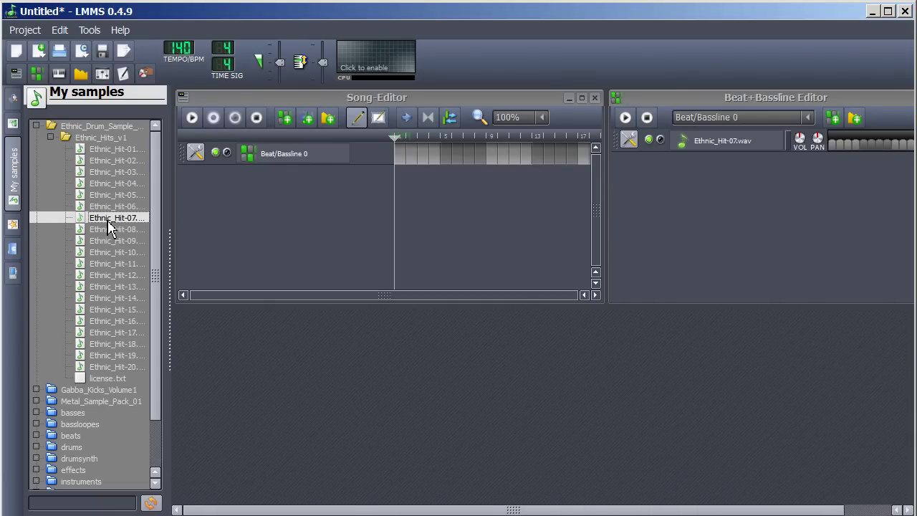
{"action": "double_click", "coordinate": [112, 172]}
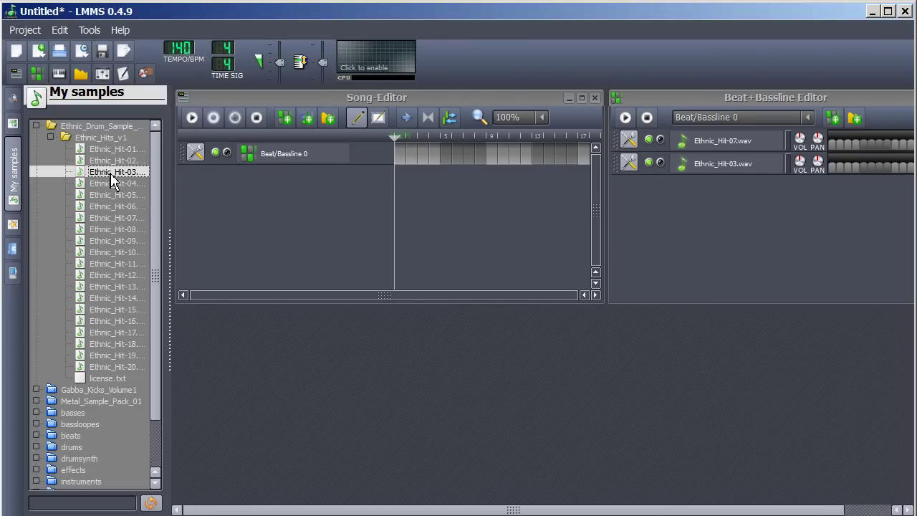